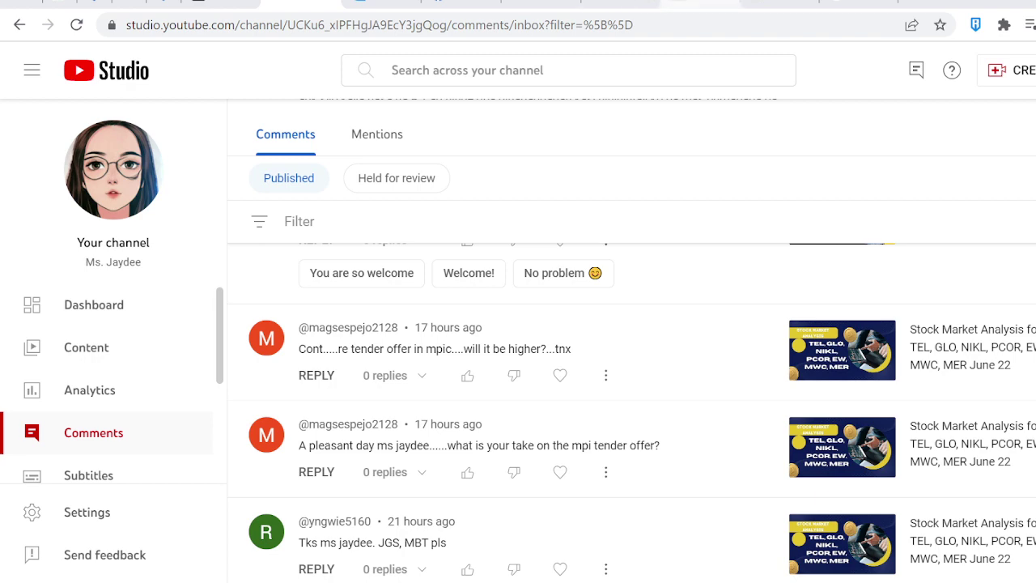
Step: Highlight the MPIC article's publication date and the sentence on the delisting plan's third-party review
left_click(700, 4)
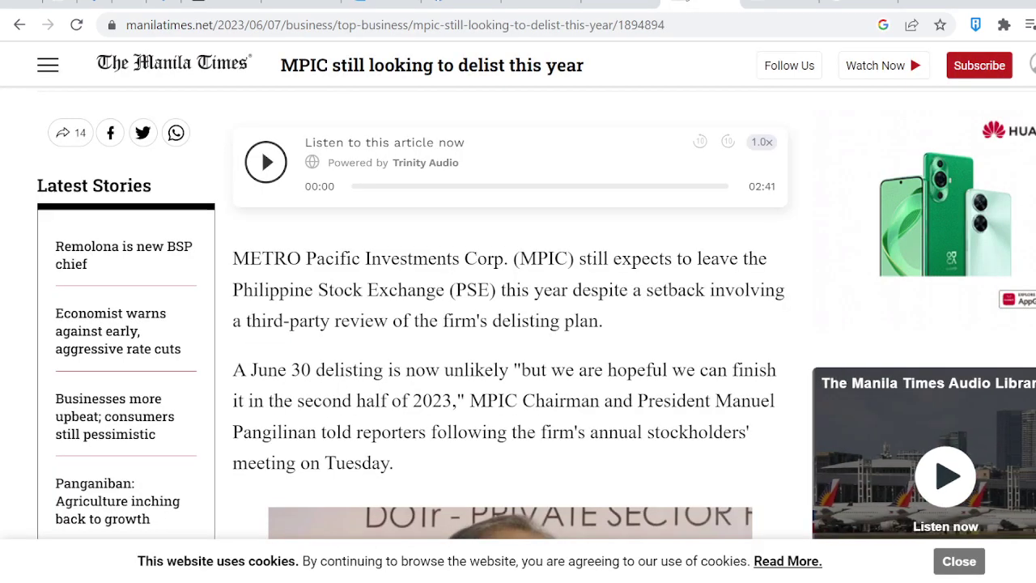
scroll(489, 398, "up", 5)
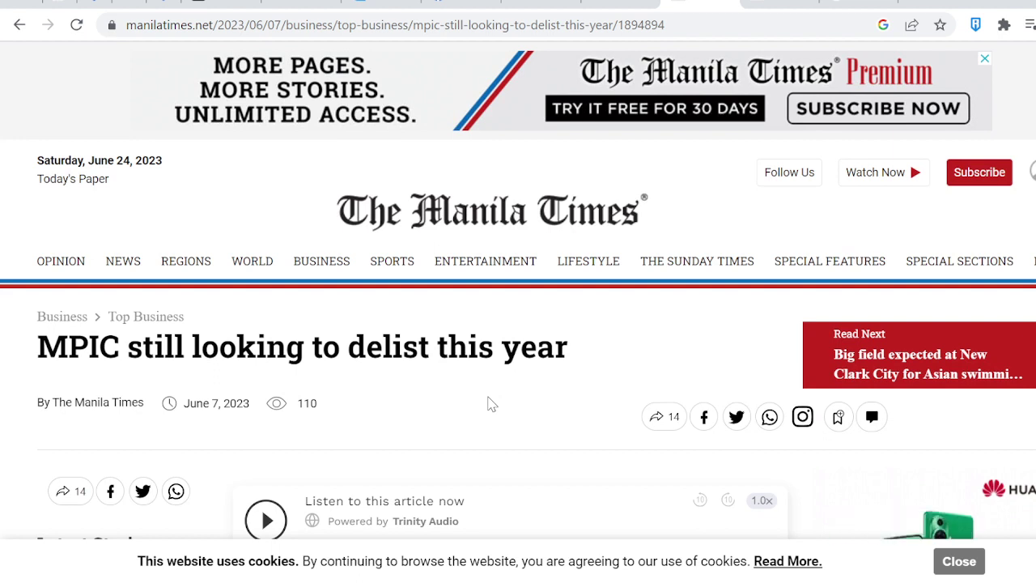
left_click_drag(257, 408, 185, 406)
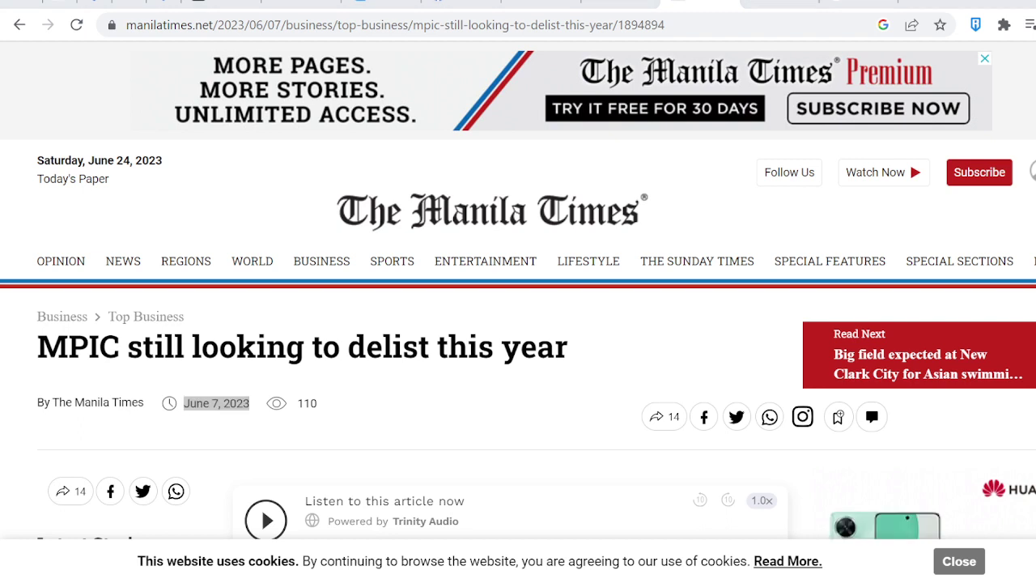
scroll(518, 324, "down", 5)
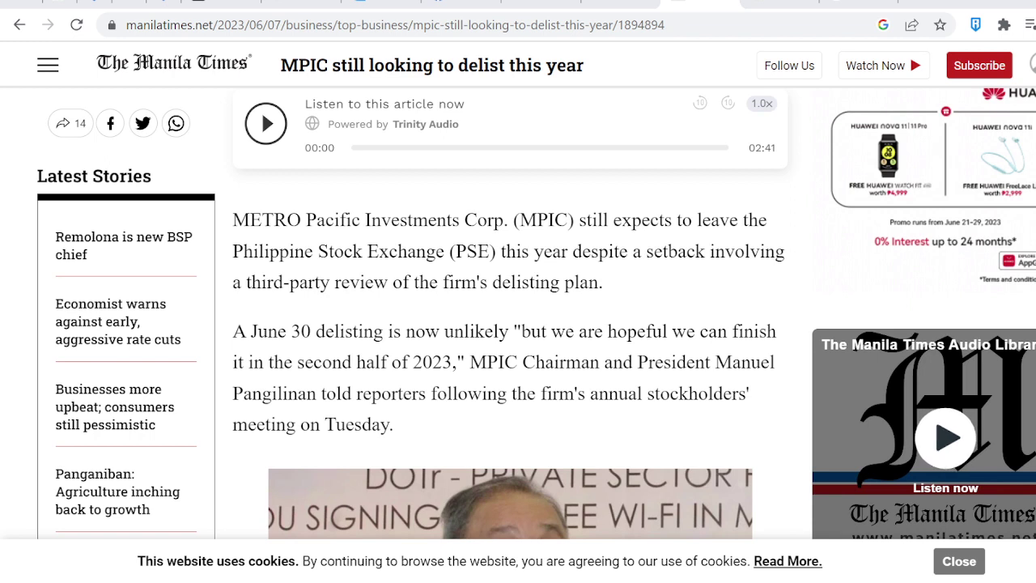
left_click_drag(299, 282, 607, 295)
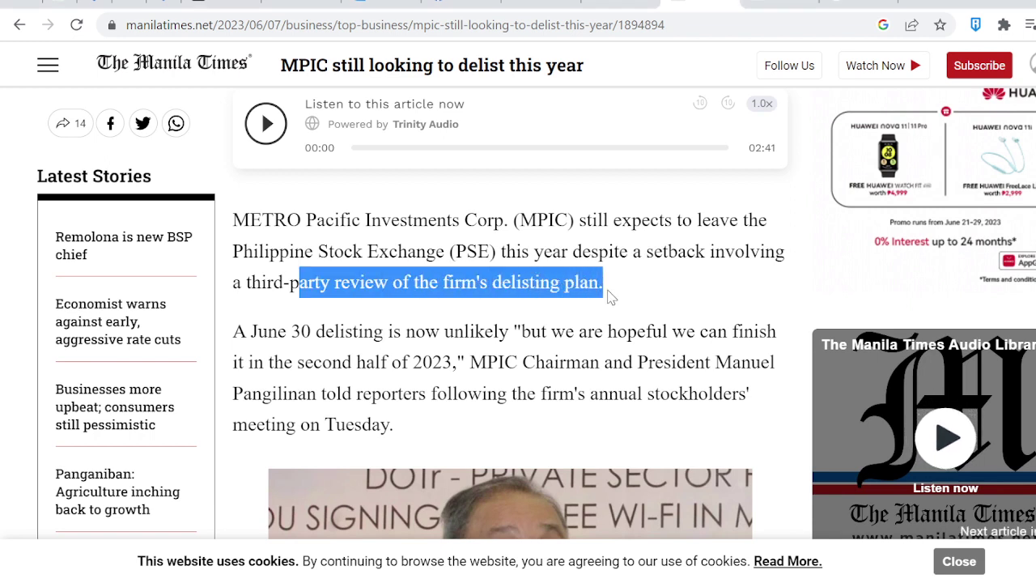
key("alt+Tab")
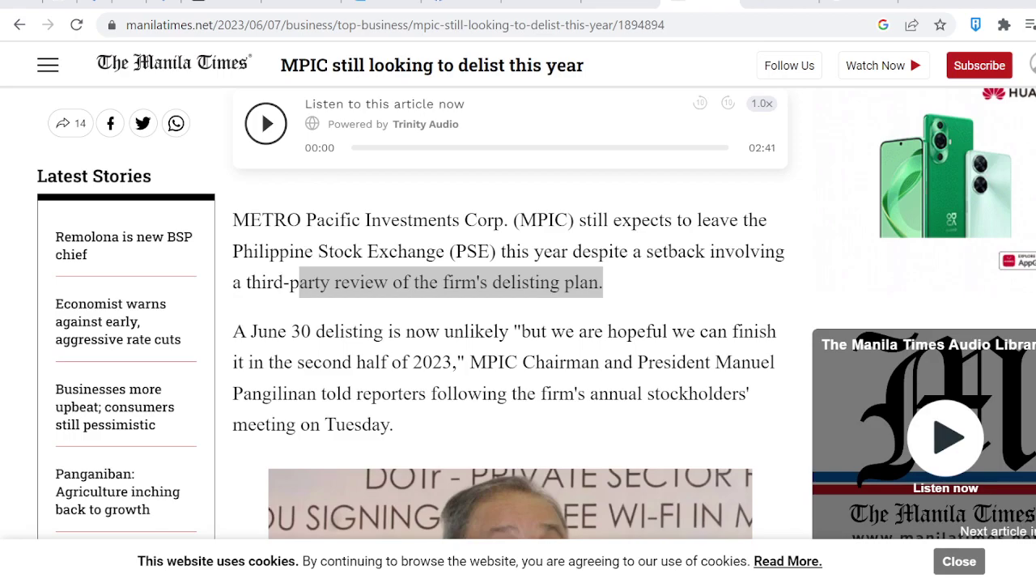
key("alt+Tab")
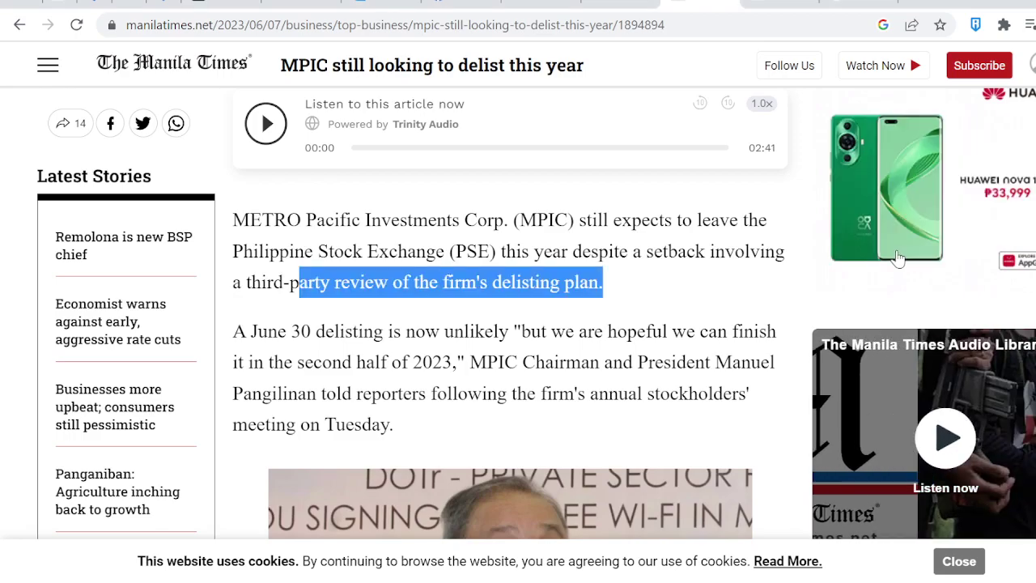
Step: Highlight the article paragraph about the P4.63-per-share buyout offer
scroll(561, 477, "down", 10)
scroll(564, 477, "down", 5)
scroll(559, 473, "down", 6)
scroll(558, 473, "down", 4)
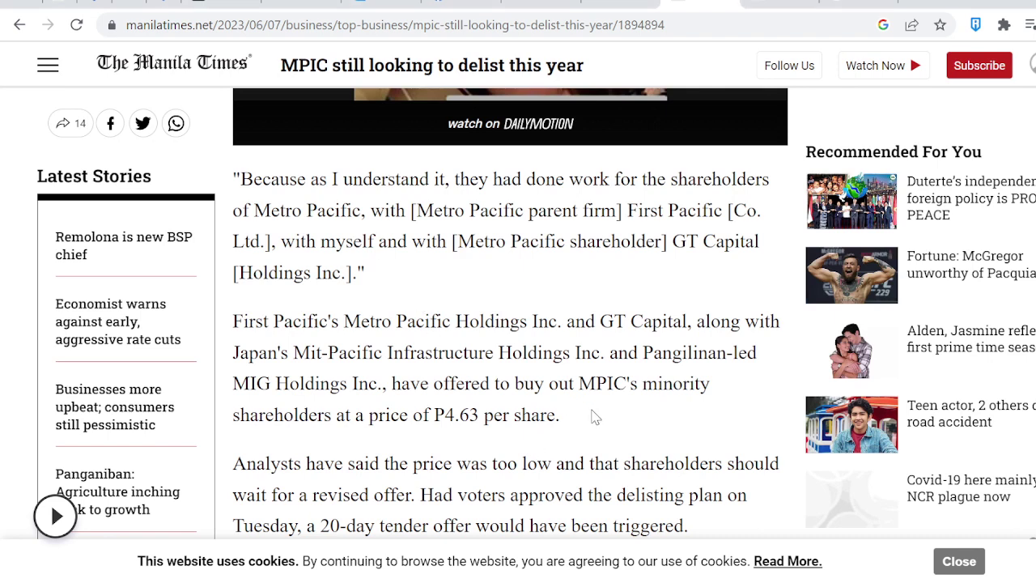
left_click_drag(595, 416, 356, 293)
Step: Scroll further through the article, then switch over to the Investagrams MPI chart
key("alt+Tab")
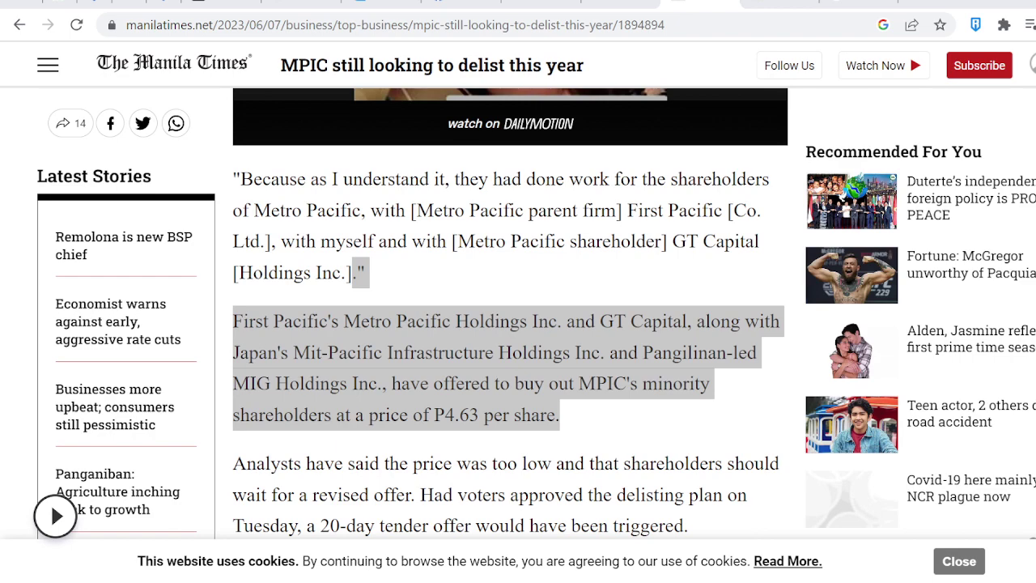
scroll(510, 324, "down", 3)
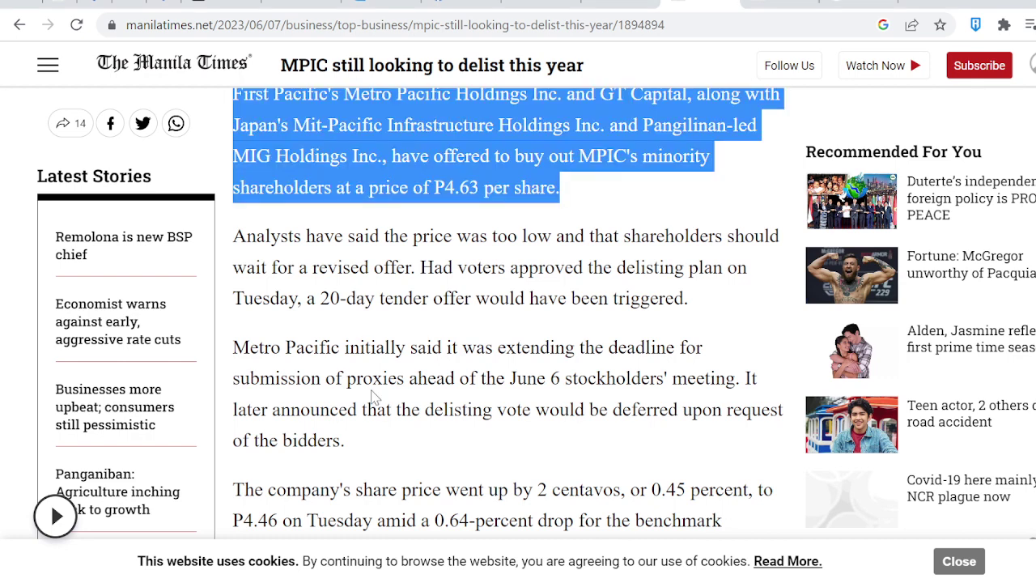
scroll(374, 396, "down", 1)
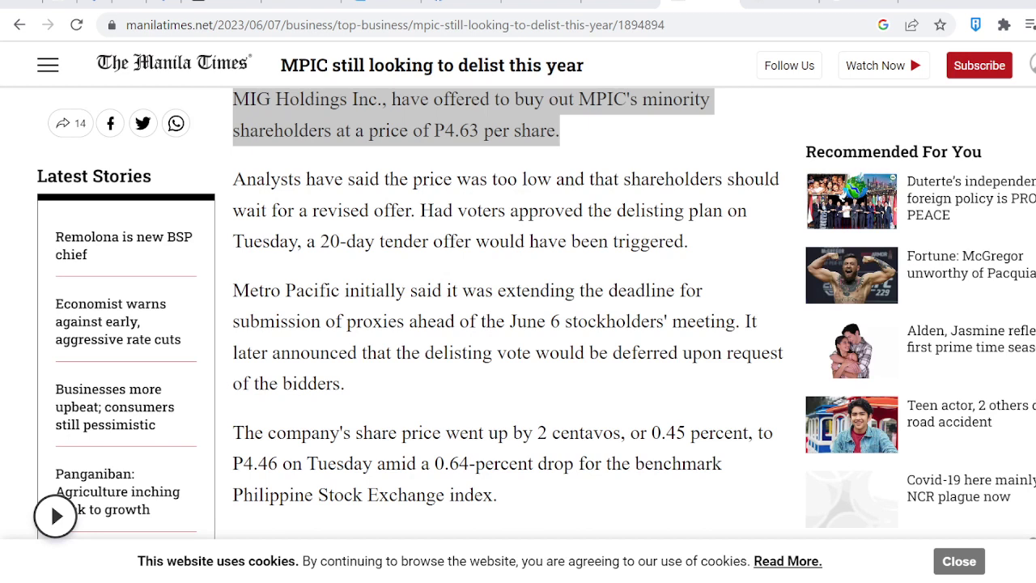
key("alt+Tab")
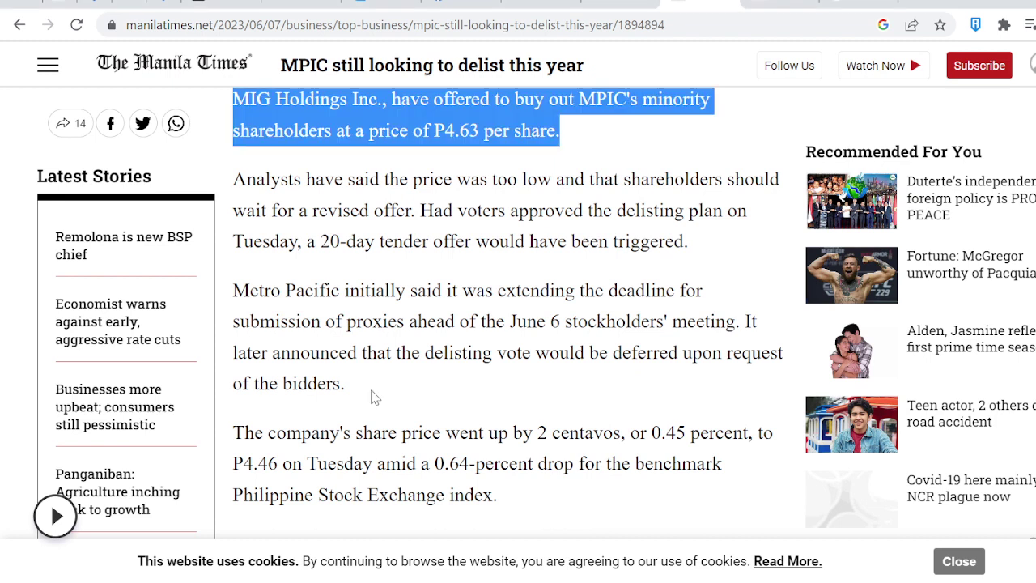
key("alt+Tab")
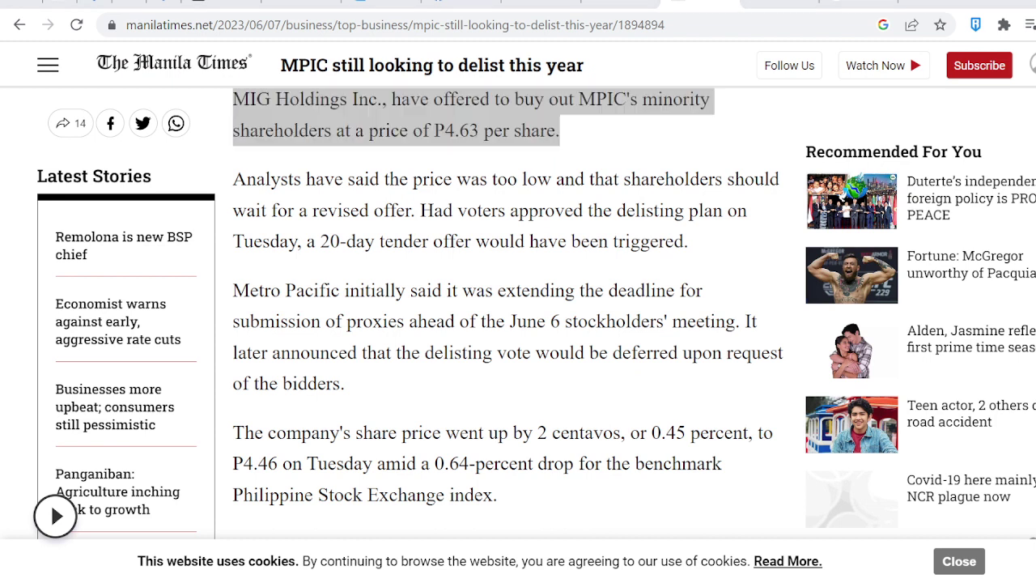
key("alt+Tab")
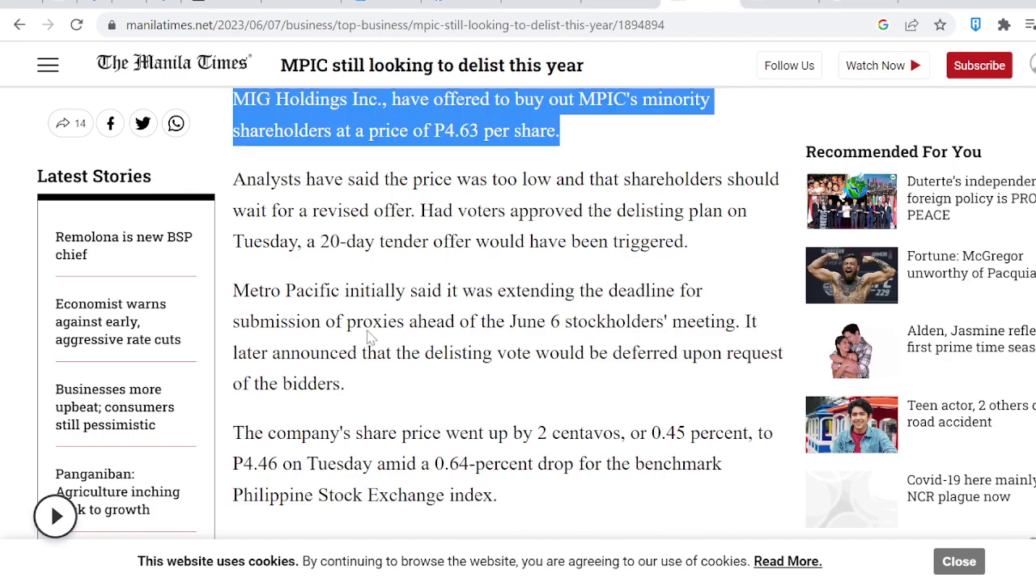
Step: Enlarge the MPI price pane by shrinking RSI, and place a horizontal line near the recent price
left_click(376, 8)
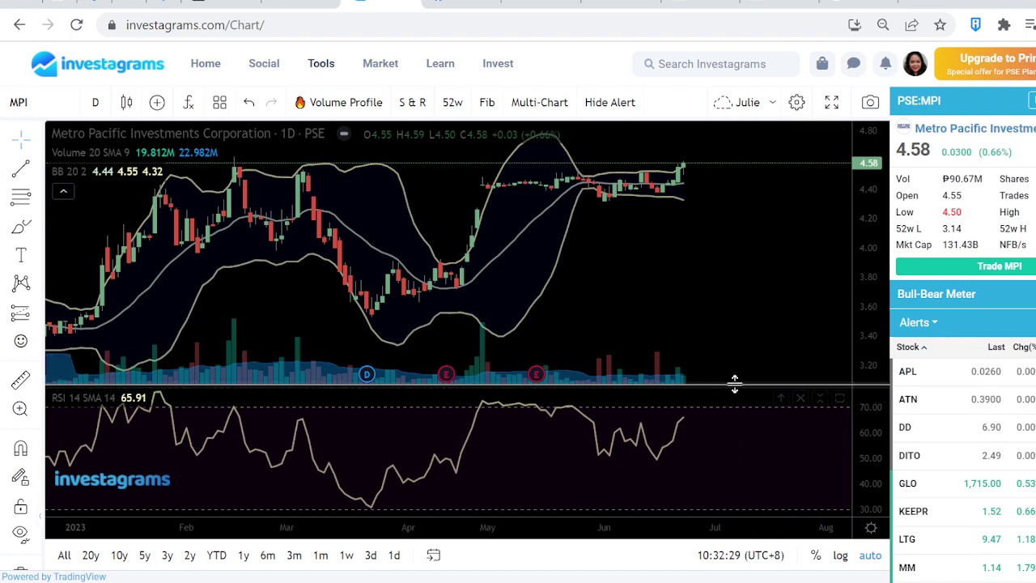
left_click_drag(734, 385, 766, 451)
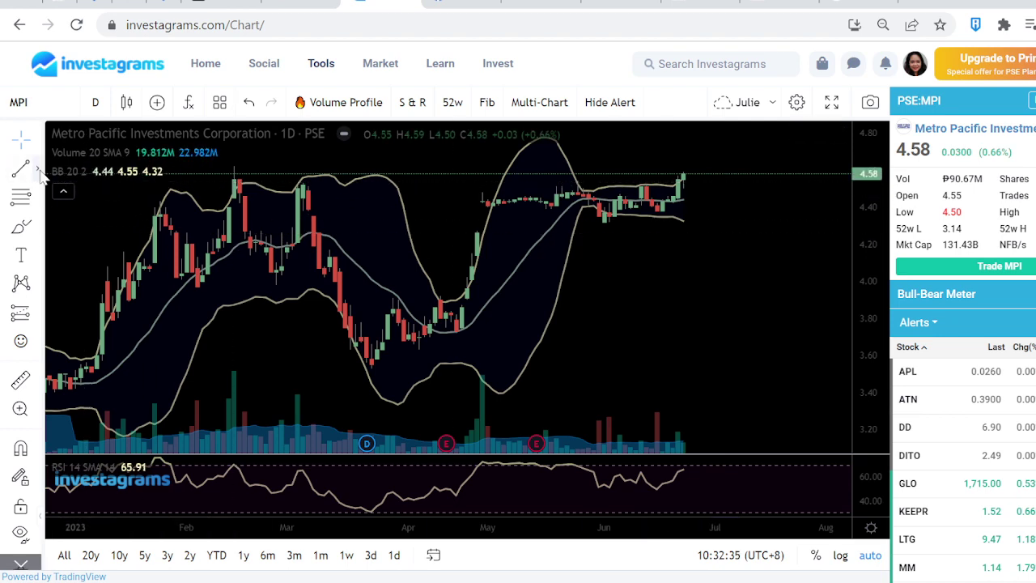
left_click(38, 170)
left_click(105, 326)
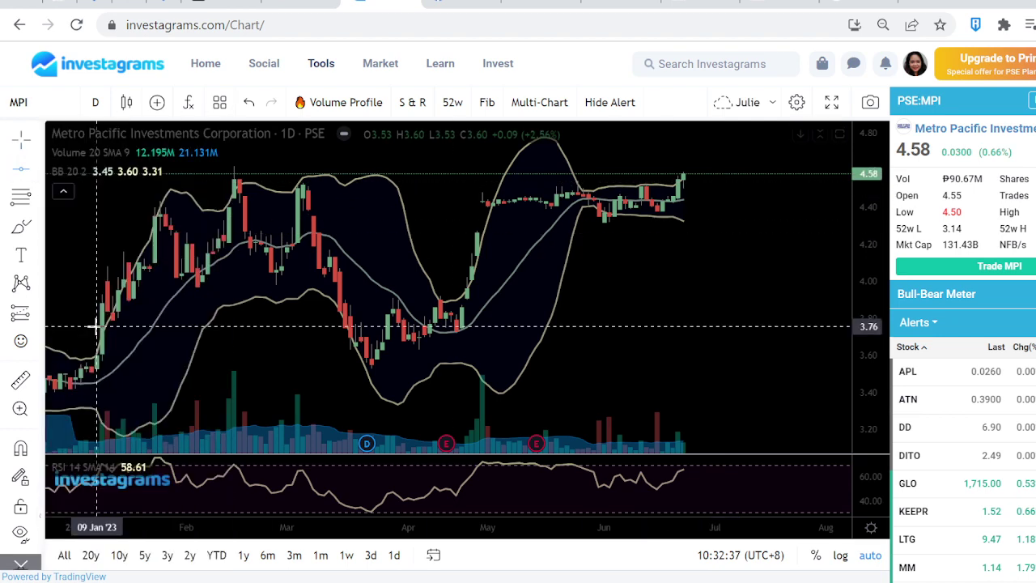
left_click(345, 178)
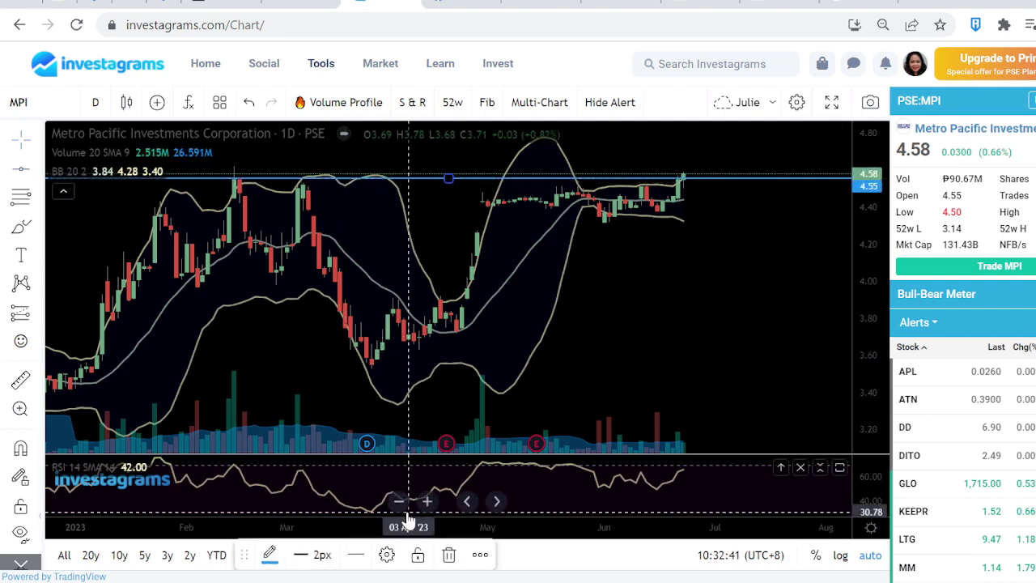
Step: Widen the date range, move the horizontal line to 4.61, and rescale prices to 3.60–5.20
left_click(399, 501)
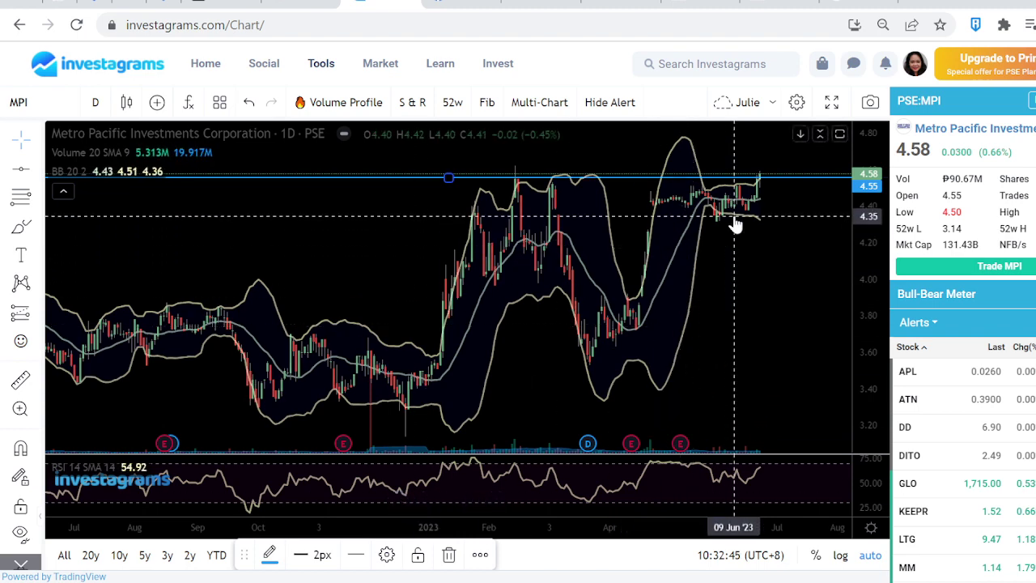
left_click_drag(872, 238, 795, 331)
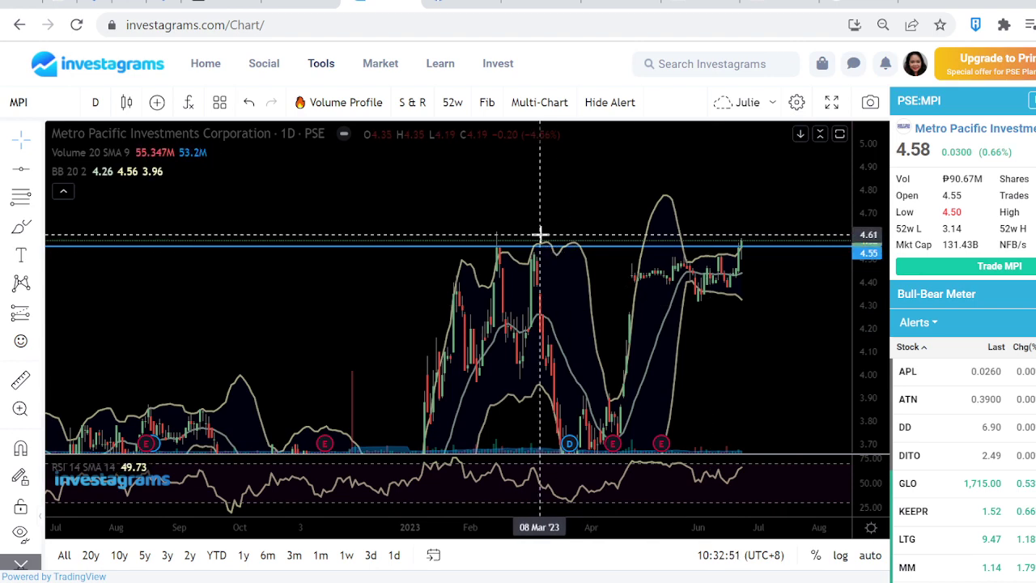
left_click(456, 245)
left_click_drag(454, 248, 456, 234)
left_click(833, 291)
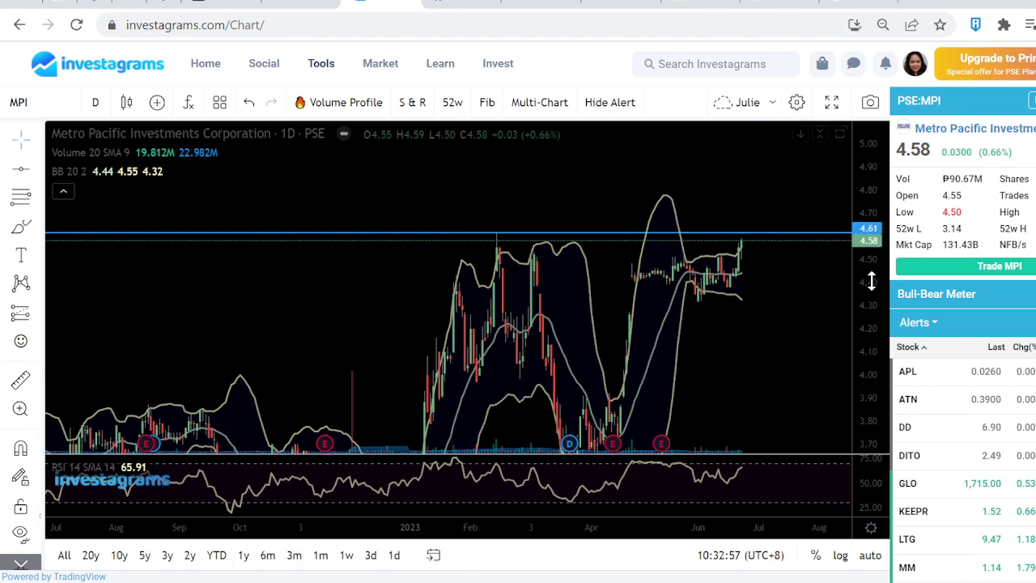
left_click_drag(878, 285, 878, 311)
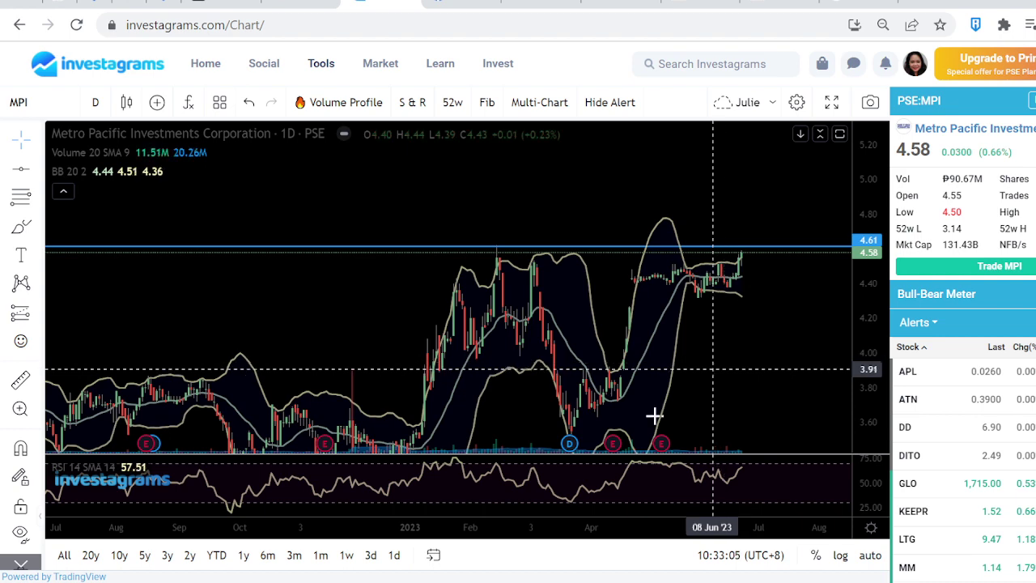
Step: Zoom the daily chart out to early 2021 and compress the price scale to 3.00–5.80
left_click(401, 501)
left_click(402, 501)
left_click(402, 501)
left_click(401, 501)
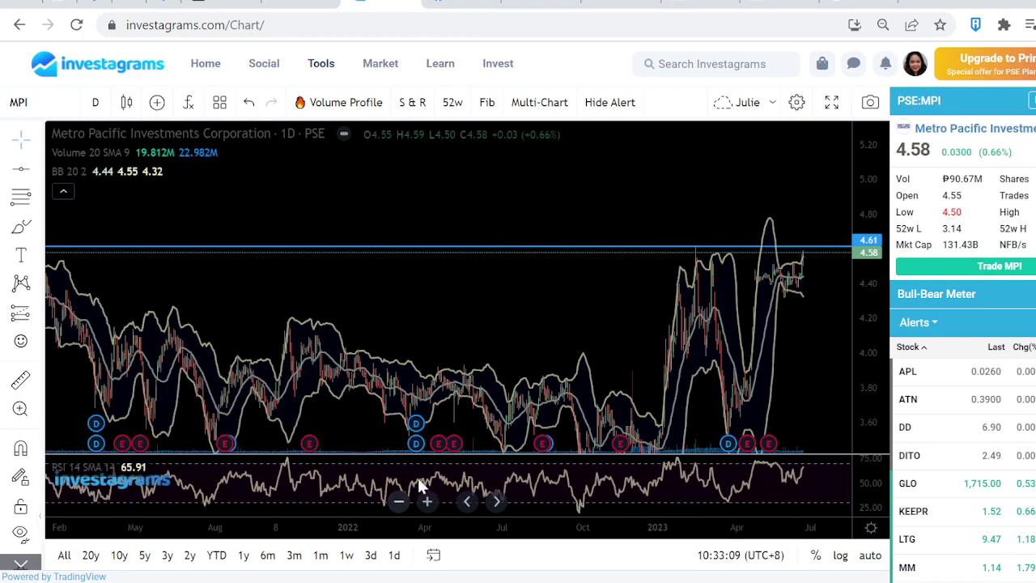
left_click_drag(869, 243, 866, 349)
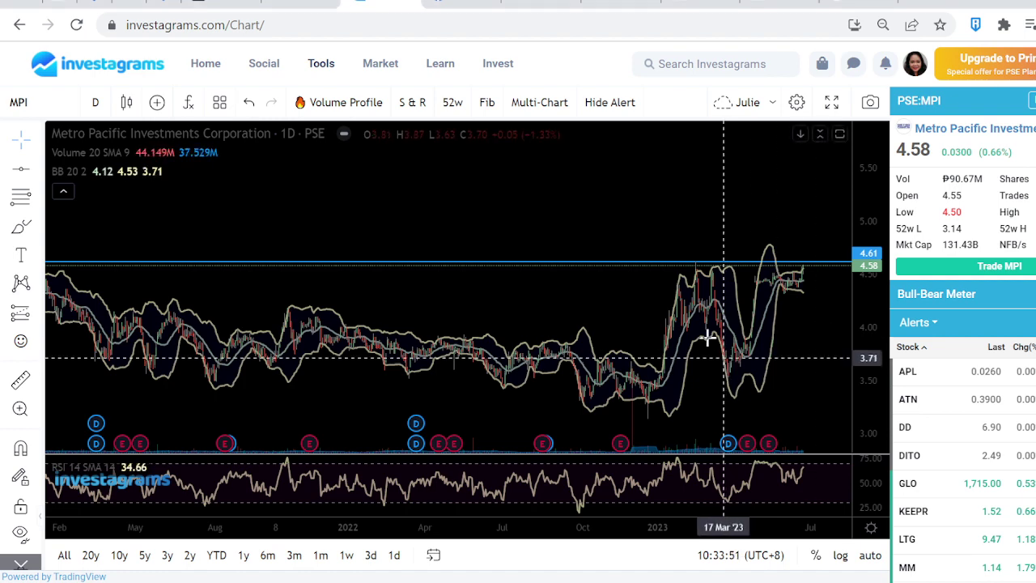
Step: Pan and zoom the daily chart to show price history from 2020 alongside the 4.61 line
left_click_drag(632, 271, 540, 335)
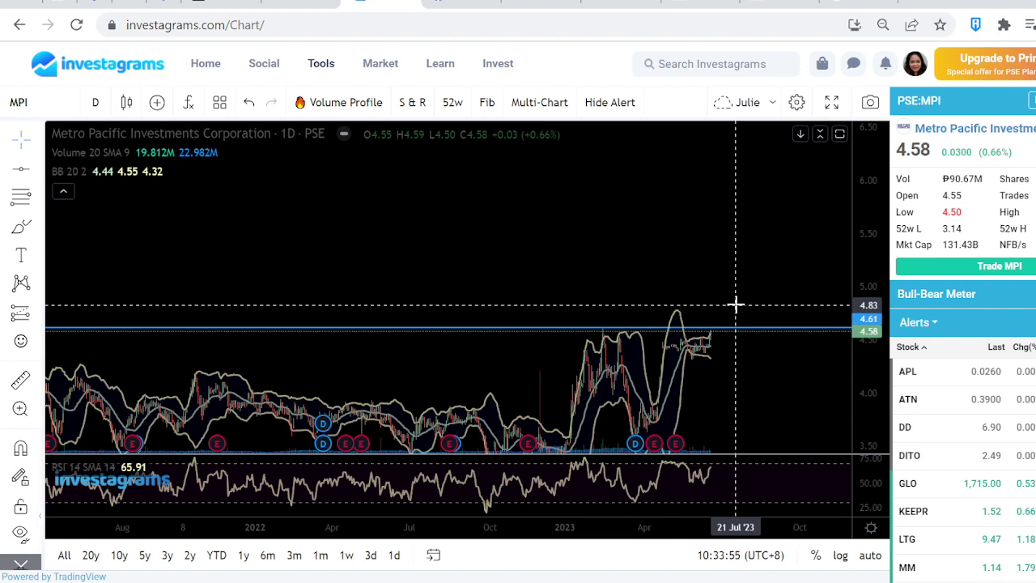
left_click_drag(736, 304, 704, 231)
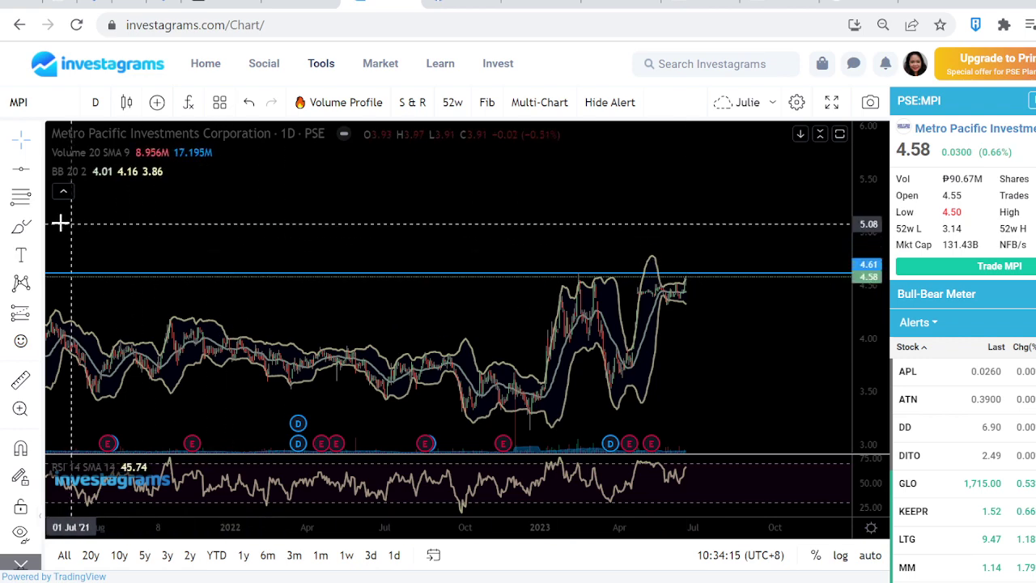
left_click(23, 228)
left_click(694, 236)
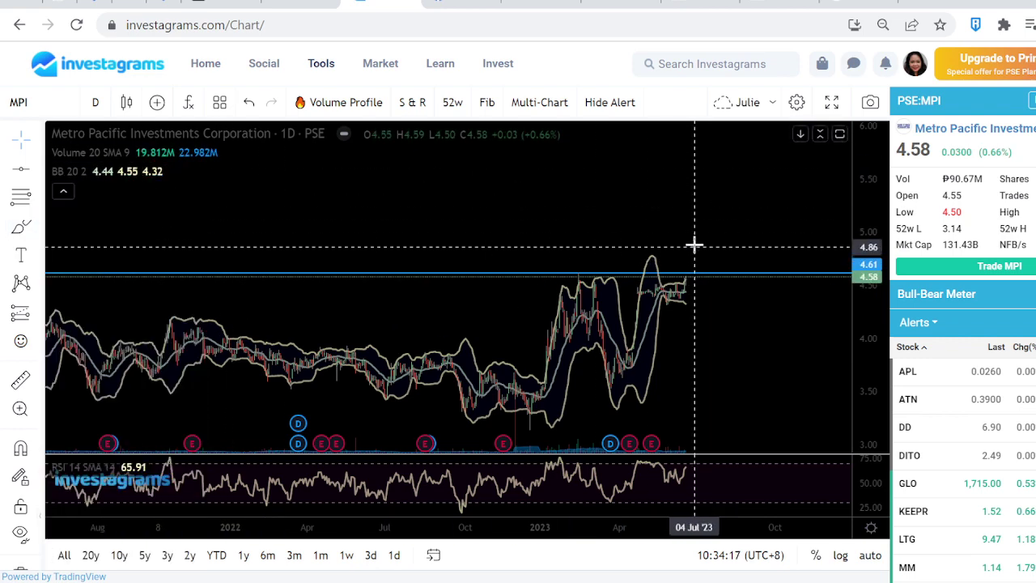
mouse_move(694, 236)
left_mouse_down()
mouse_move(703, 234)
mouse_move(659, 293)
left_mouse_up()
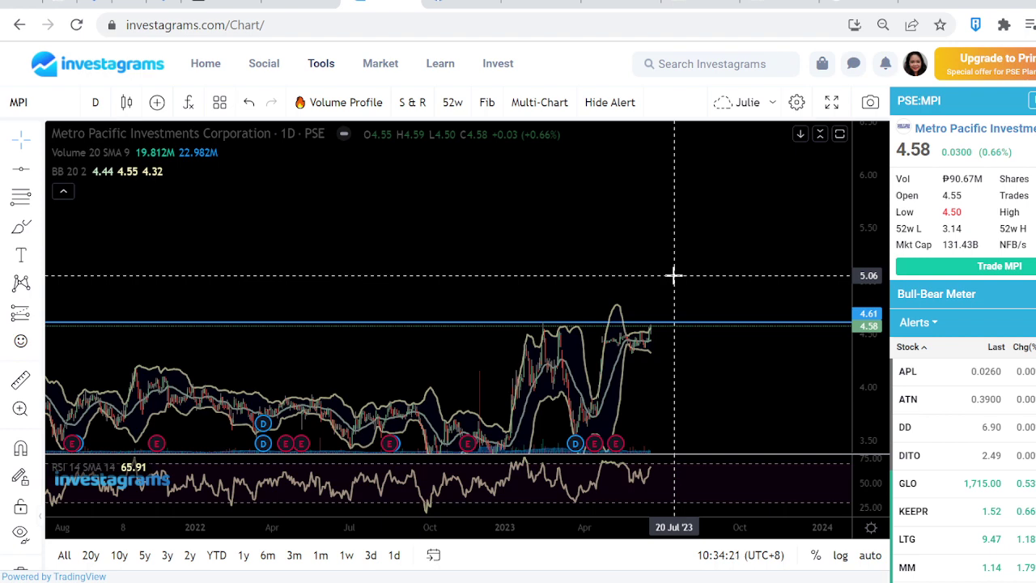
scroll(673, 275, "down", 6)
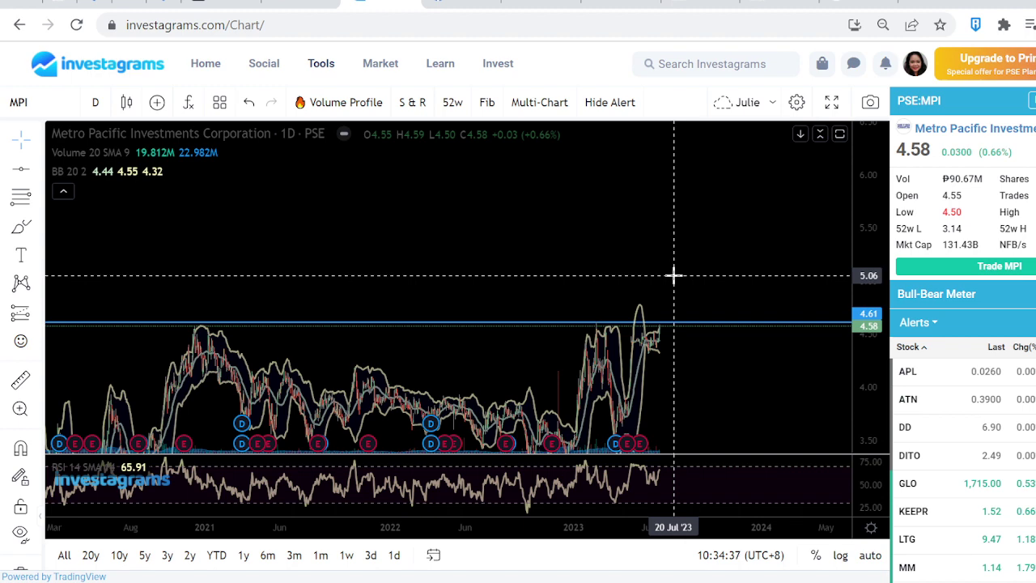
scroll(673, 275, "down", 1)
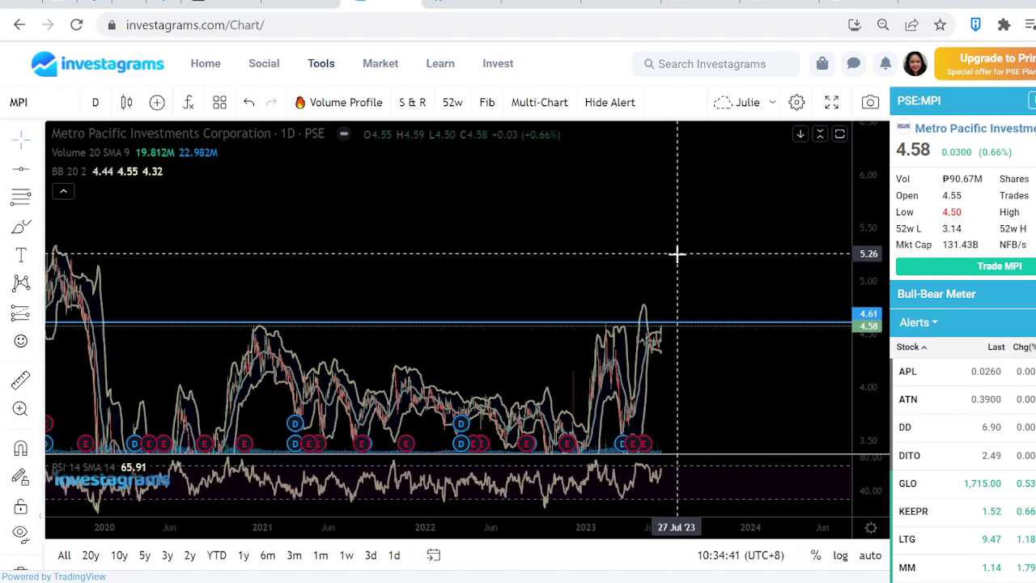
Step: Zoom the daily MPI chart out two steps to reach back to 2017
left_click(22, 168)
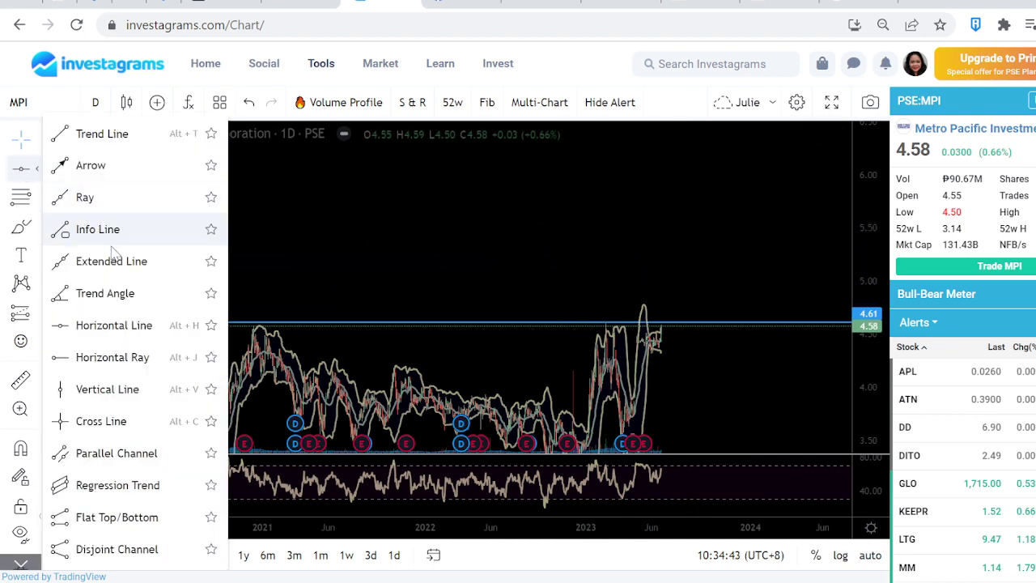
left_click(300, 262)
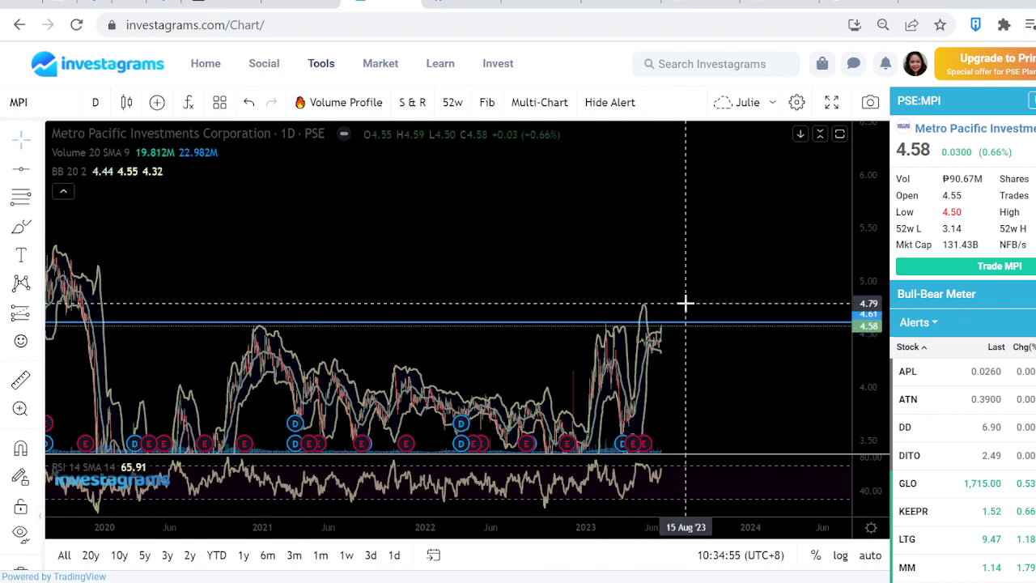
left_click(397, 501)
left_click(397, 502)
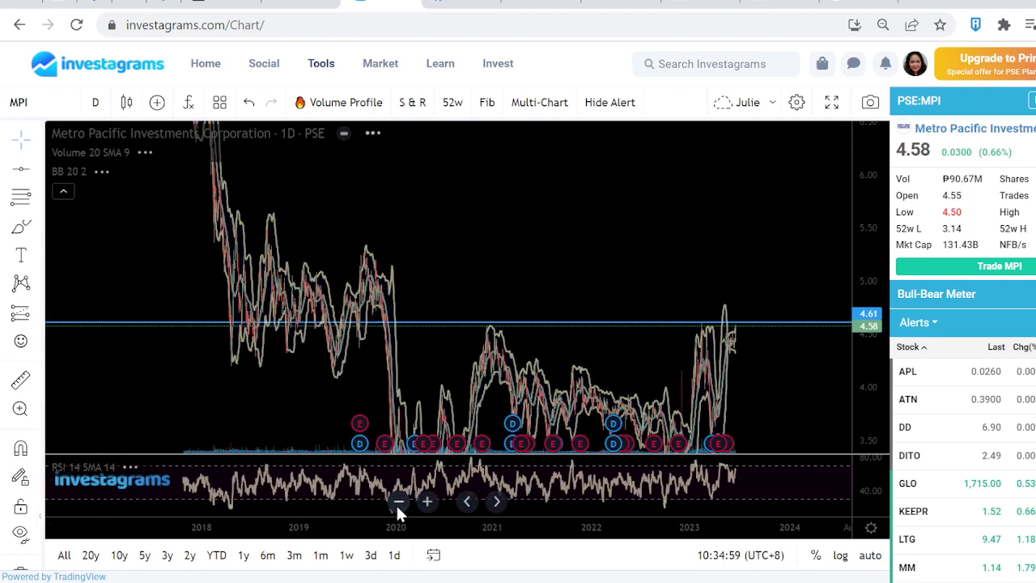
Step: Switch MPI to 1-week candles, then zoom and pan to frame 2012 through 2023
left_click(96, 105)
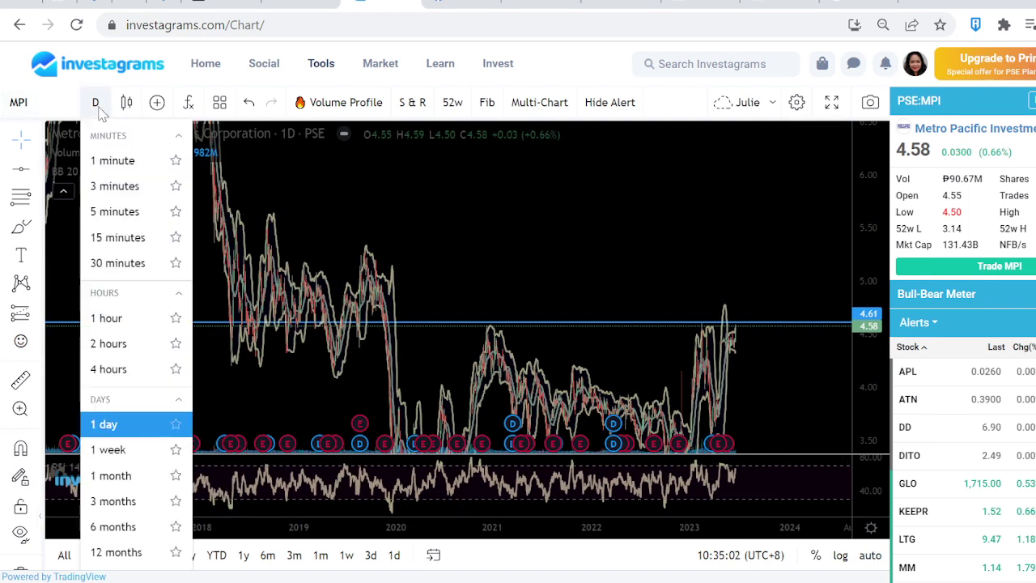
left_click(109, 450)
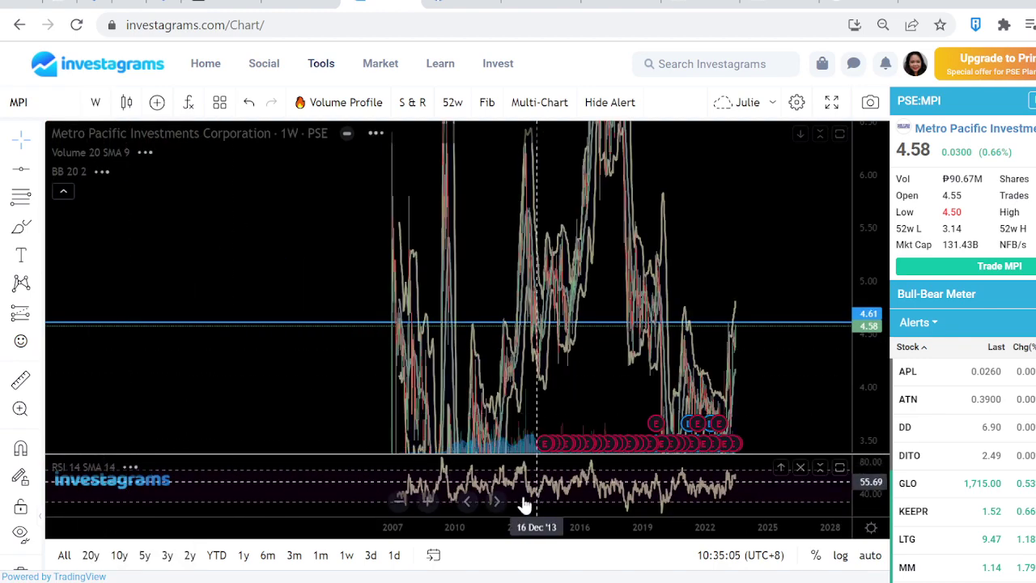
left_click(428, 501)
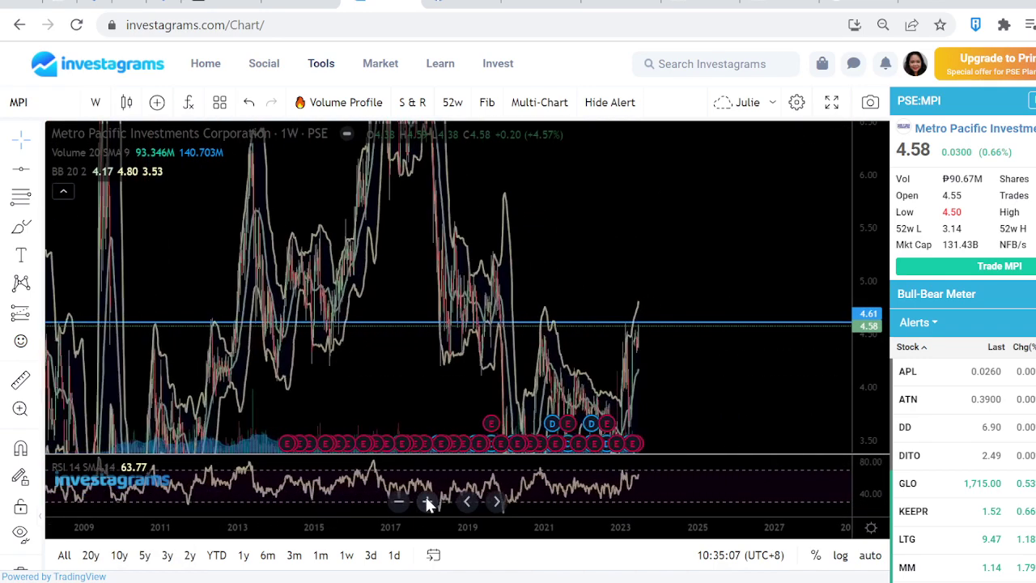
scroll(661, 331, "up", 5)
scroll(661, 330, "up", 2)
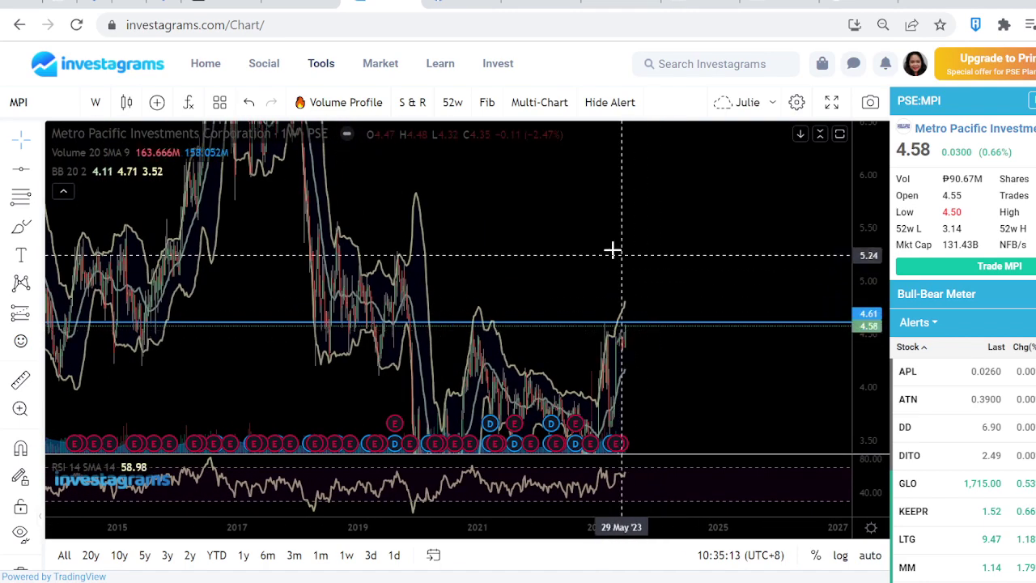
left_click_drag(624, 243, 733, 246)
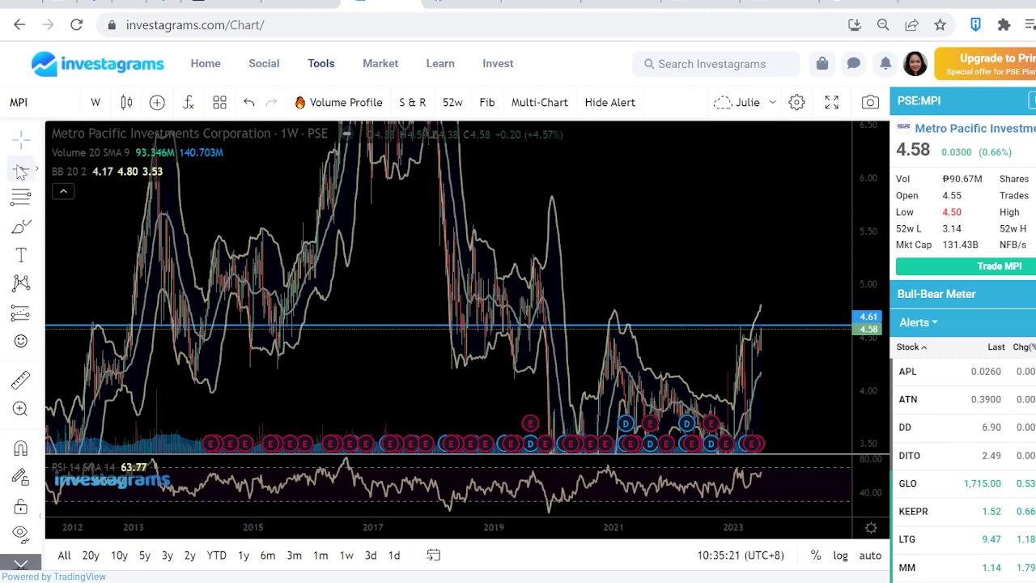
Step: Place a second horizontal line and, with magnet snapping on, align it to 4.94 at the early-2019 high
left_click(192, 296)
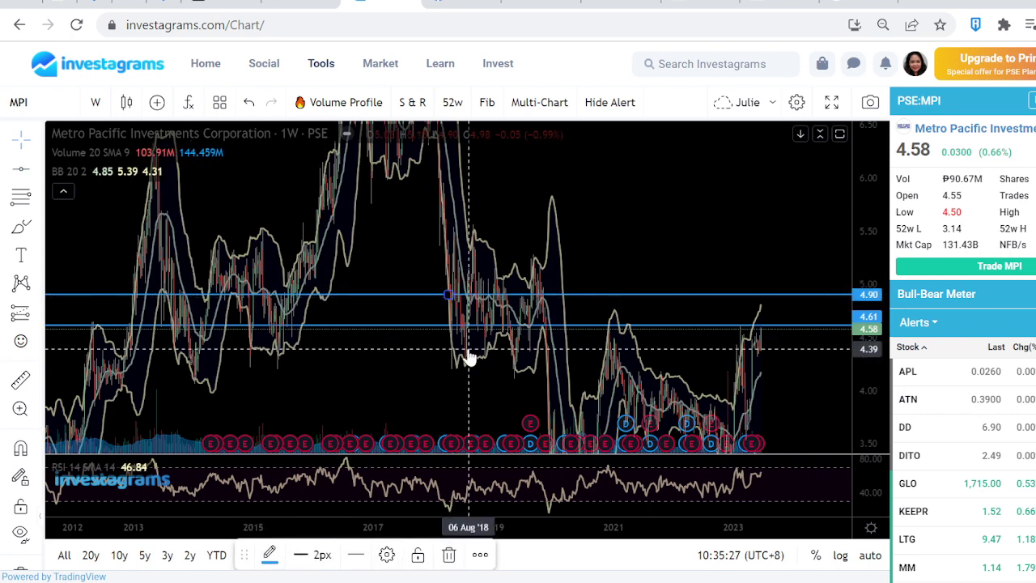
left_click(20, 409)
left_click_drag(165, 255, 214, 324)
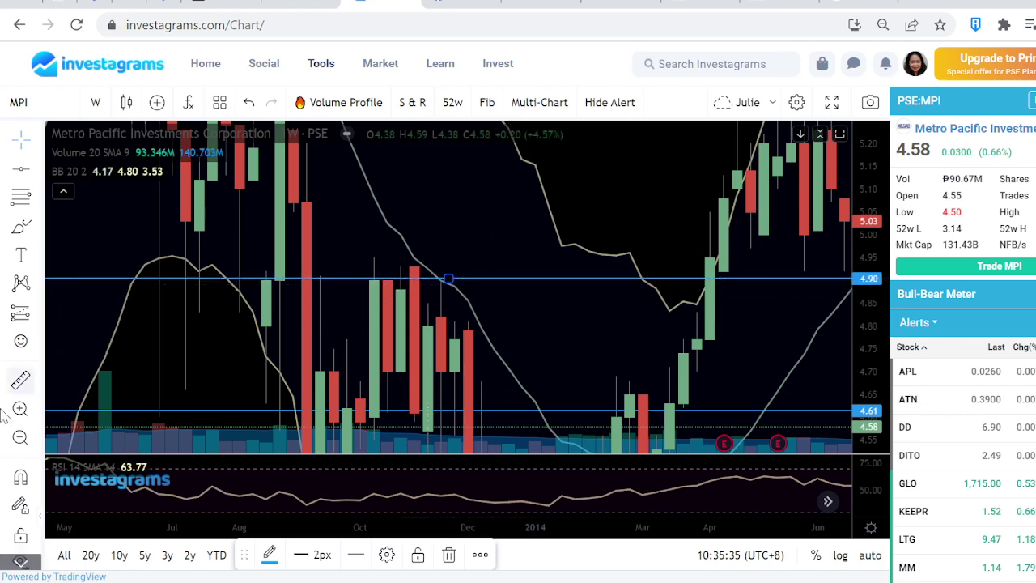
left_click(21, 439)
left_click(21, 446)
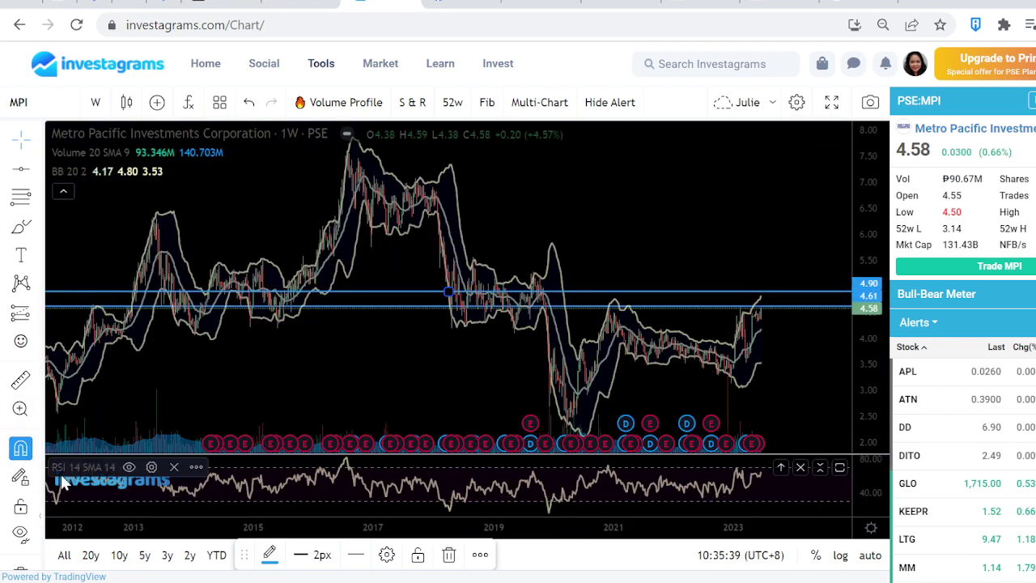
left_click(20, 409)
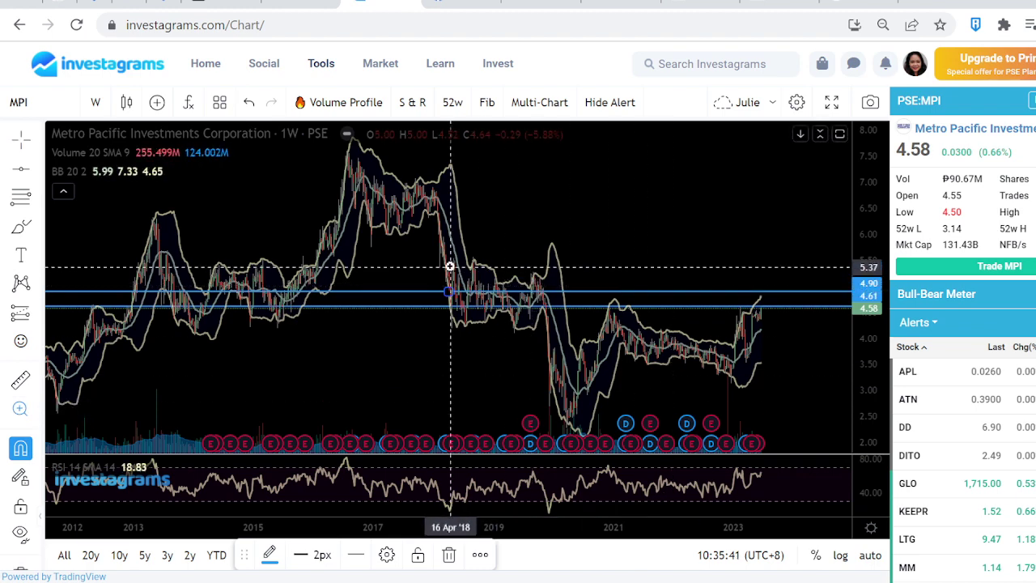
left_click_drag(445, 267, 557, 299)
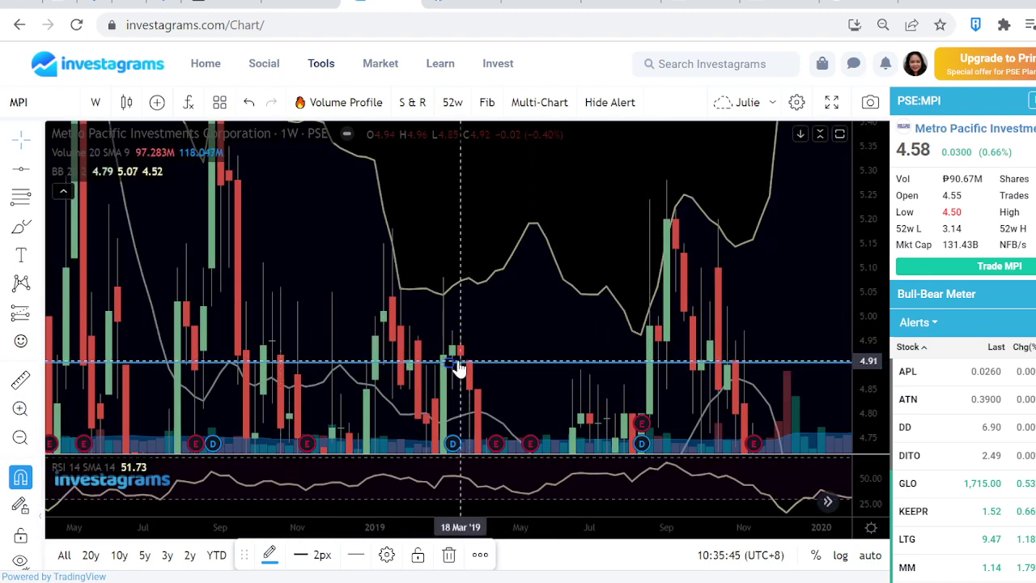
left_click_drag(458, 364, 519, 347)
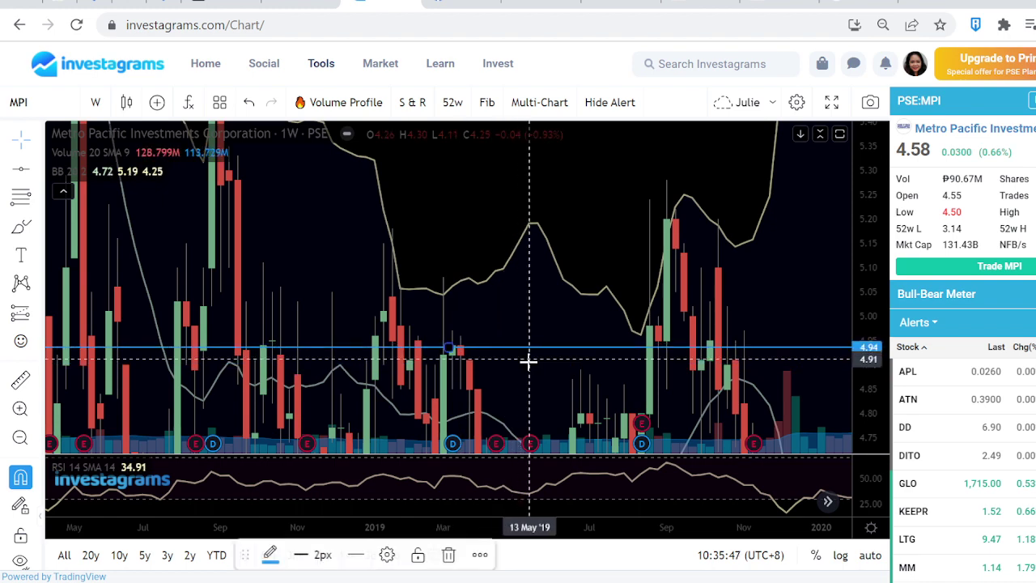
left_click(20, 437)
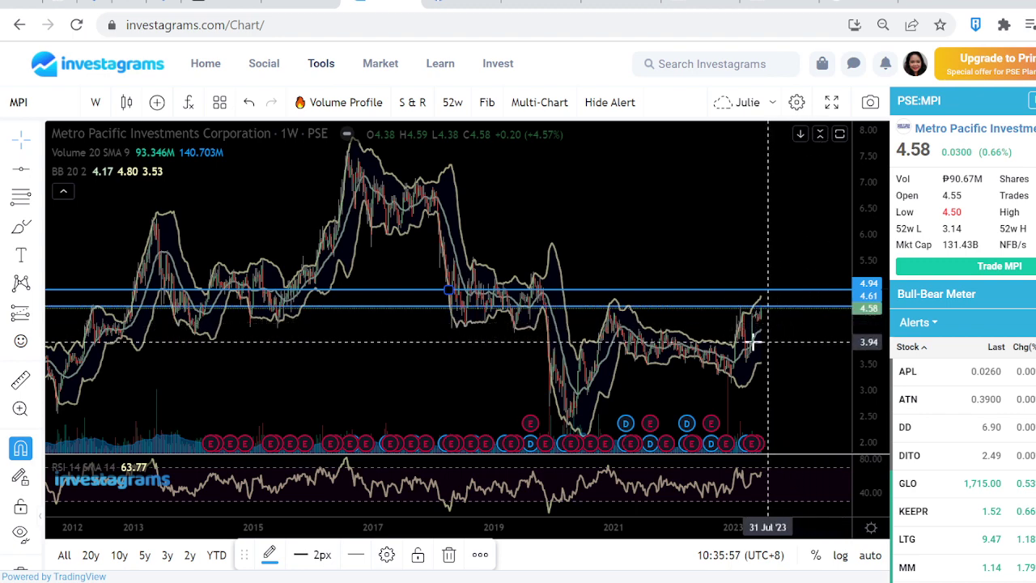
Step: Zoom in on 2020–2024, place a horizontal support line at 4.17, and zoom back out
scroll(737, 346, "up", 5)
left_click_drag(858, 363, 866, 356)
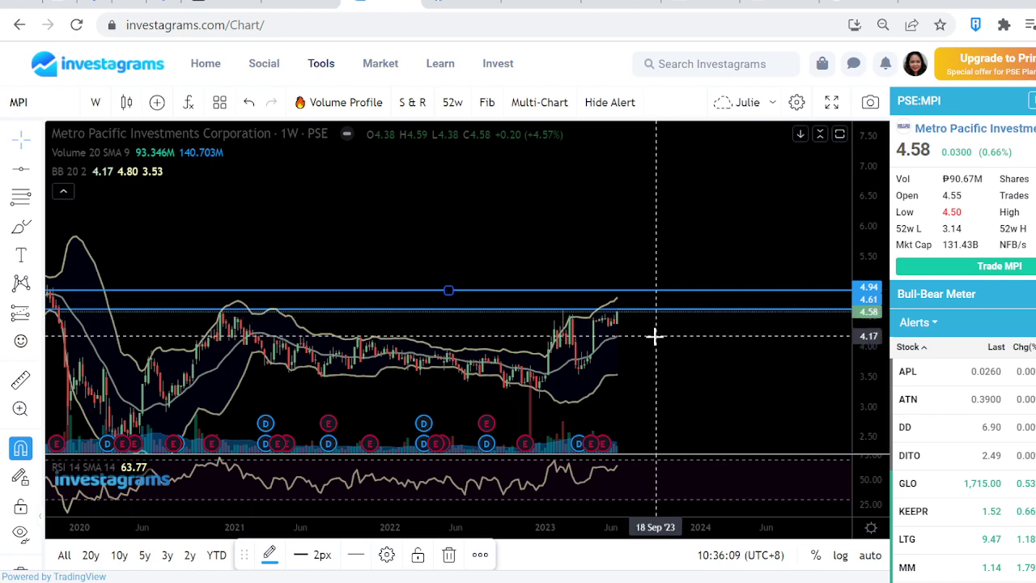
left_click(22, 169)
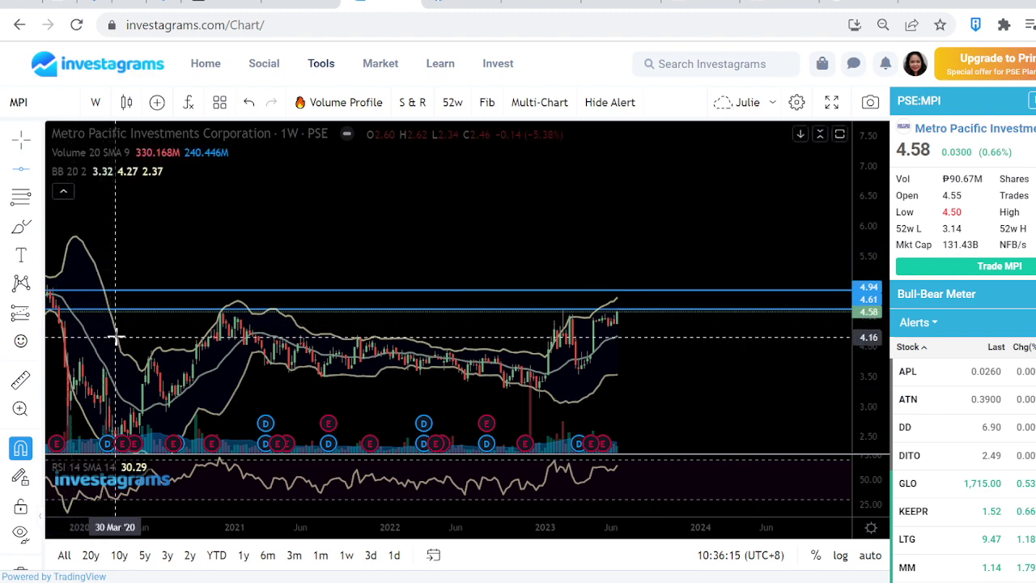
left_click(116, 337)
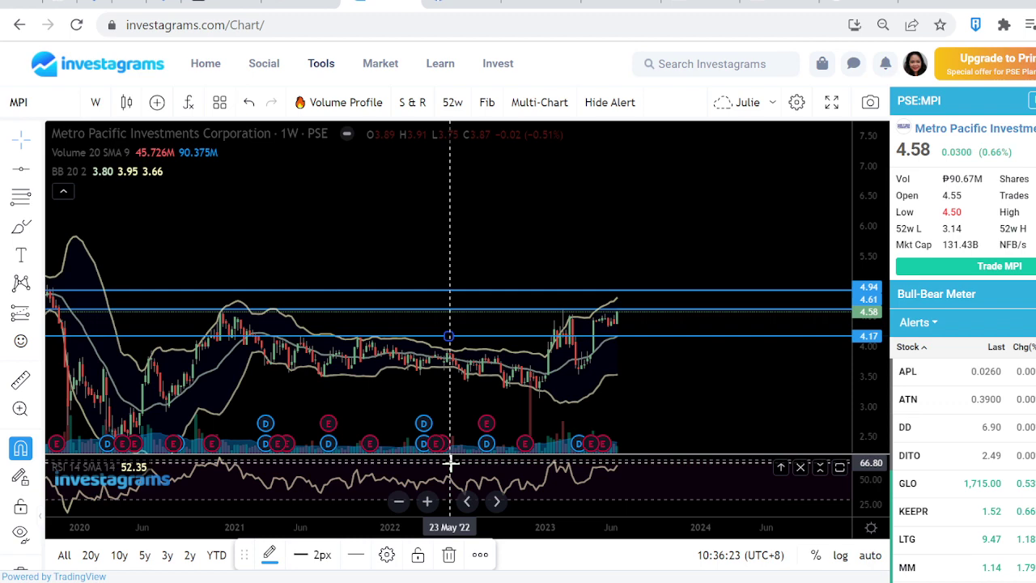
left_click(398, 501)
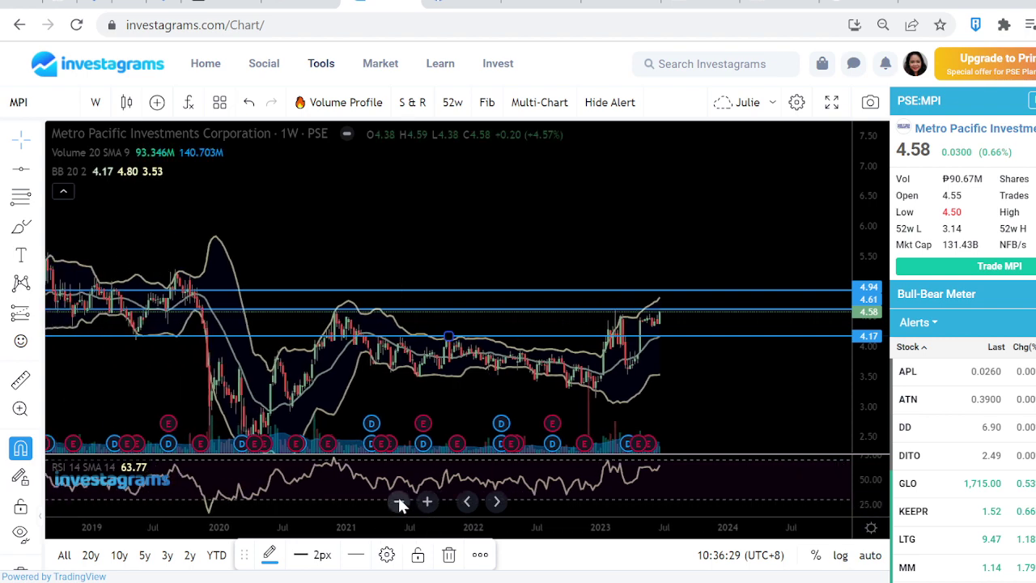
Step: Zoom out one more step so the 4.17, 4.61 and 4.94 lines show against history from 2016
left_click(398, 501)
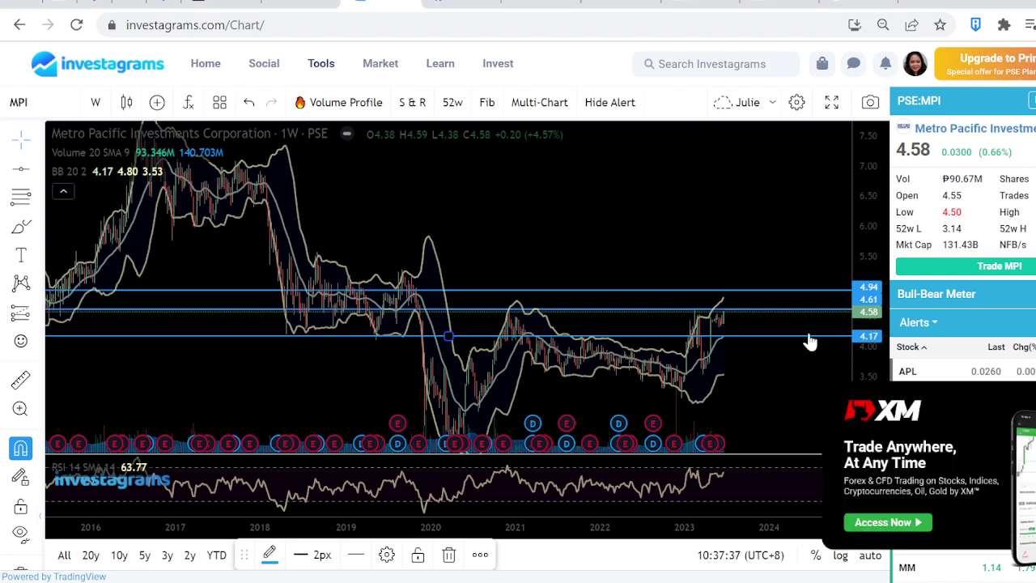
scroll(650, 213, "up", 4)
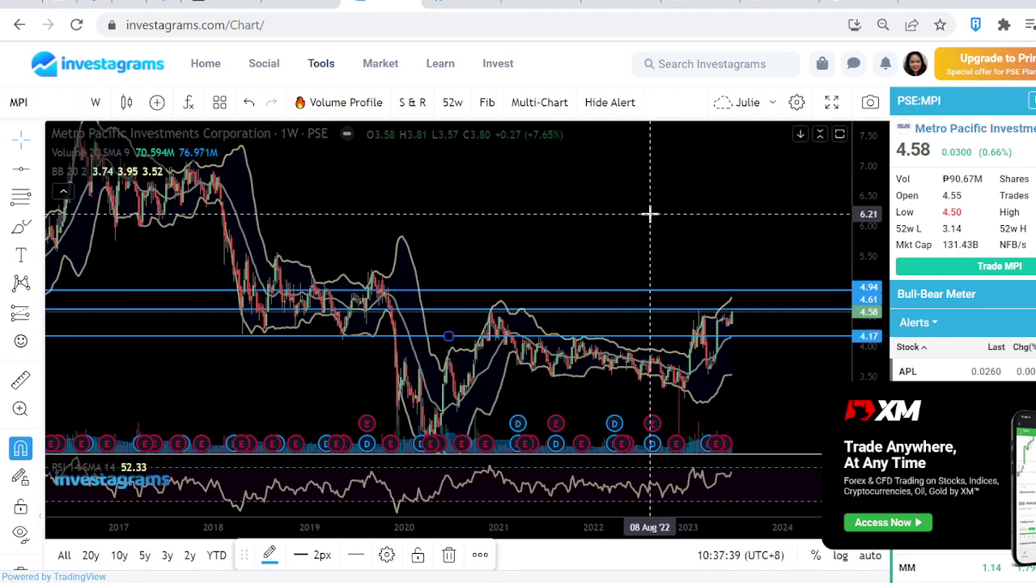
scroll(649, 213, "up", 1)
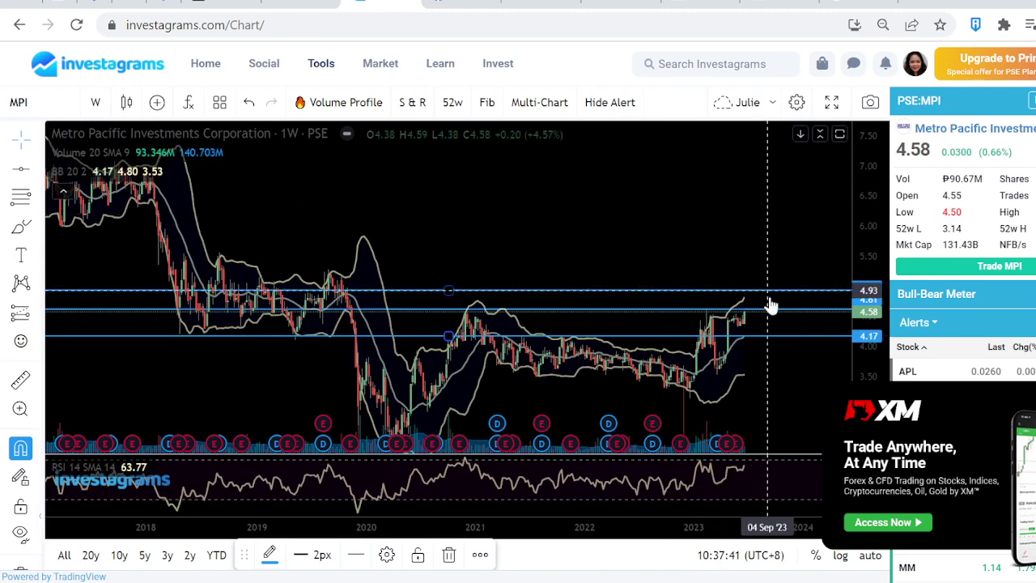